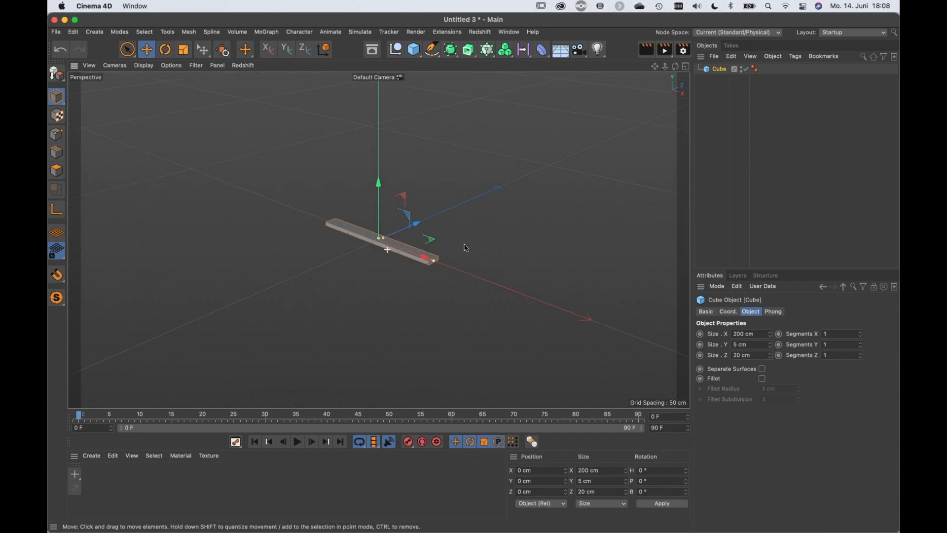
Create a Redshift Material and assign it to the cube.
{"action": "mouse_move", "coordinate": [522, 275]}
{"action": "left_mouse_down", "text": "alt"}
{"action": "mouse_move", "coordinate": [471, 250]}
{"action": "mouse_move", "coordinate": [544, 286]}
{"action": "mouse_move", "coordinate": [524, 288]}
{"action": "mouse_move", "coordinate": [546, 289]}
{"action": "mouse_move", "coordinate": [527, 292]}
{"action": "left_mouse_up", "text": "alt"}
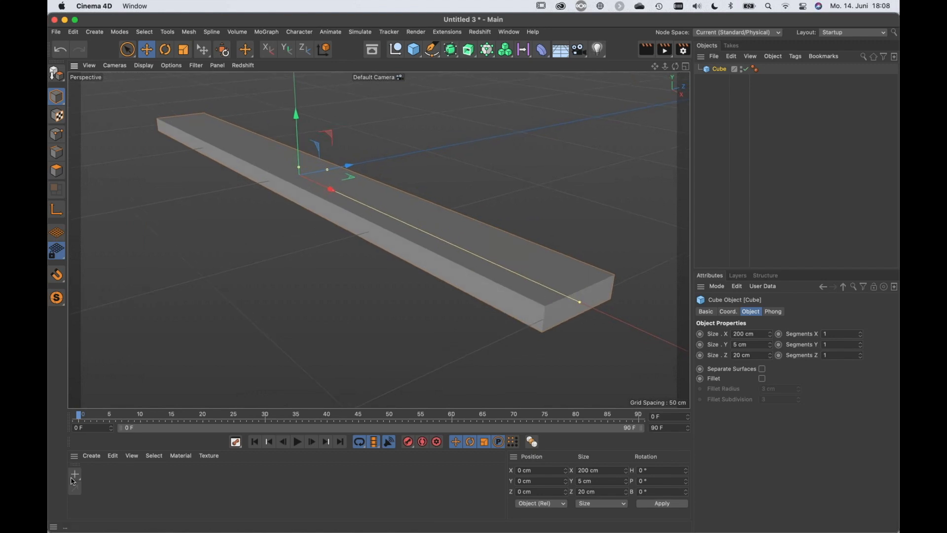
{"action": "left_click", "coordinate": [94, 456]}
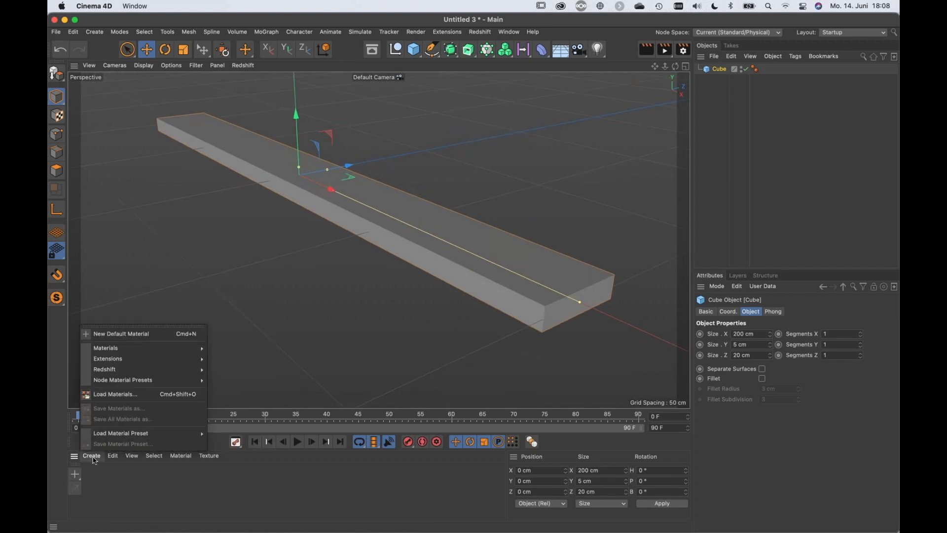
{"action": "mouse_move", "coordinate": [148, 369]}
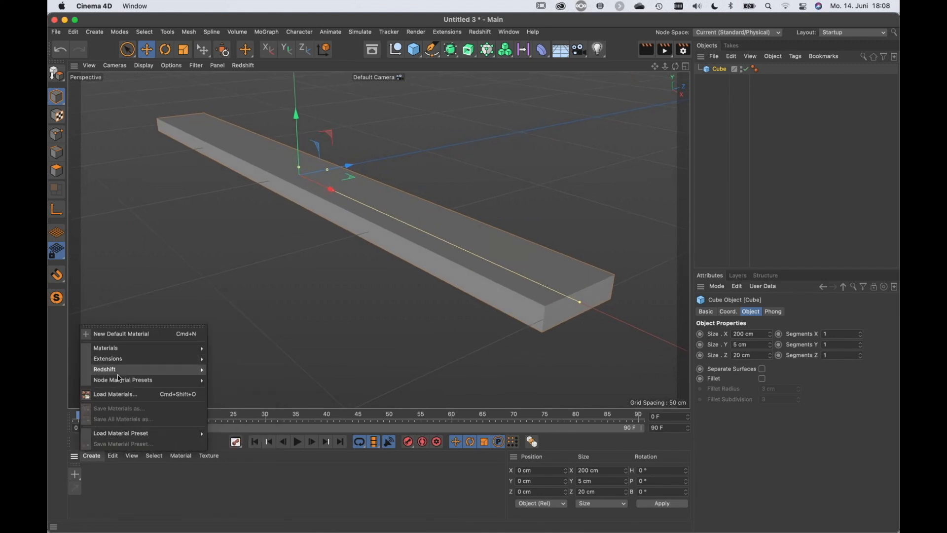
{"action": "mouse_move", "coordinate": [219, 369]}
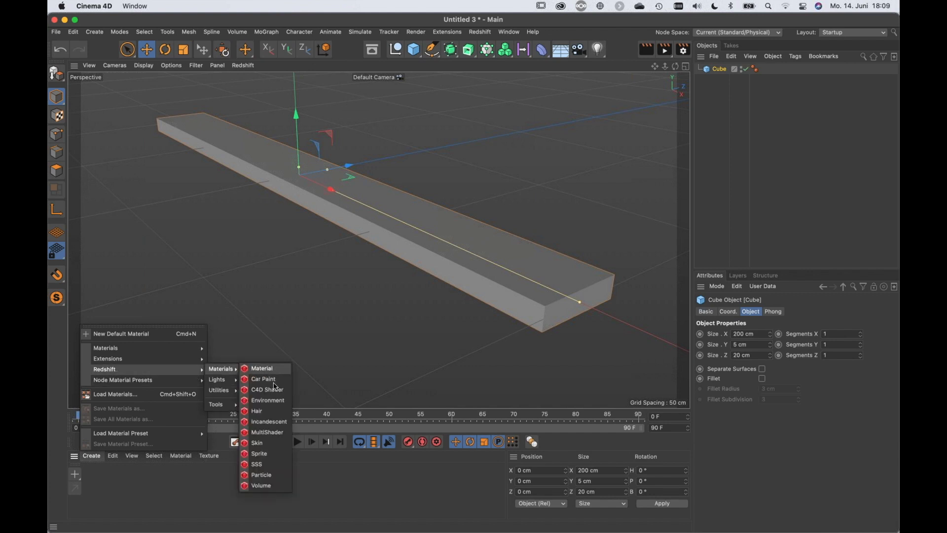
{"action": "left_click", "coordinate": [261, 368]}
{"action": "left_click_drag", "start_coordinate": [97, 479], "coordinate": [486, 293]}
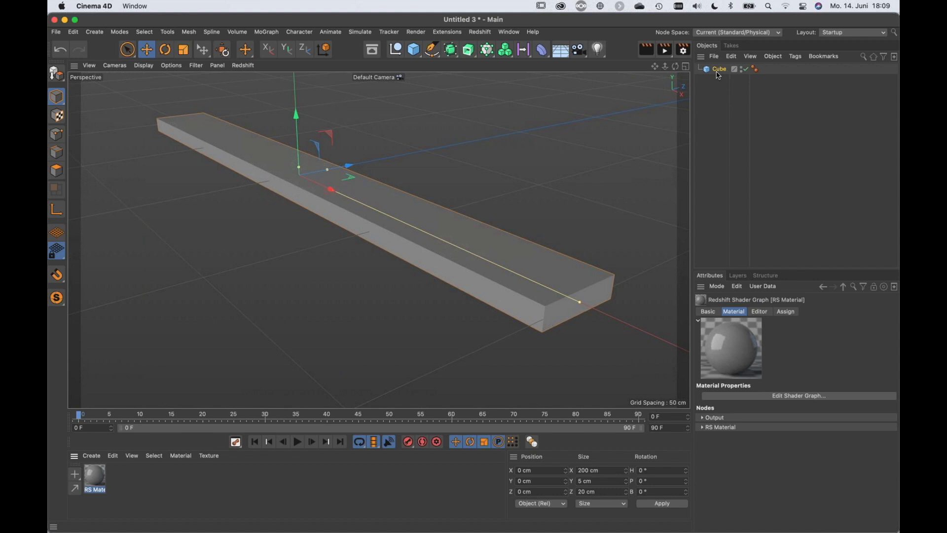
{"action": "left_click_drag", "start_coordinate": [719, 75], "coordinate": [719, 72]}
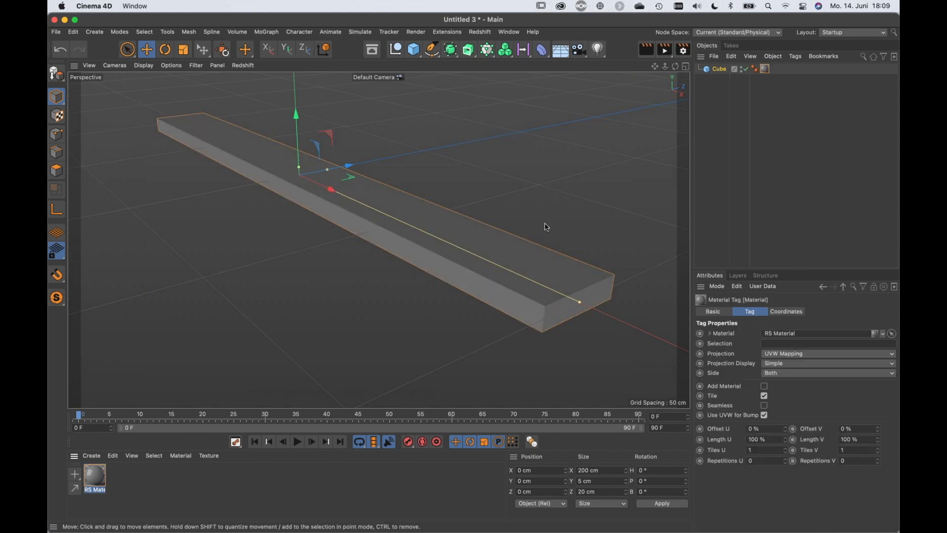
Switch to the four-view layout and open the RS Material's shader graph, placed so that it leaves the perspective view uncovered.
{"action": "middle_click", "coordinate": [408, 220]}
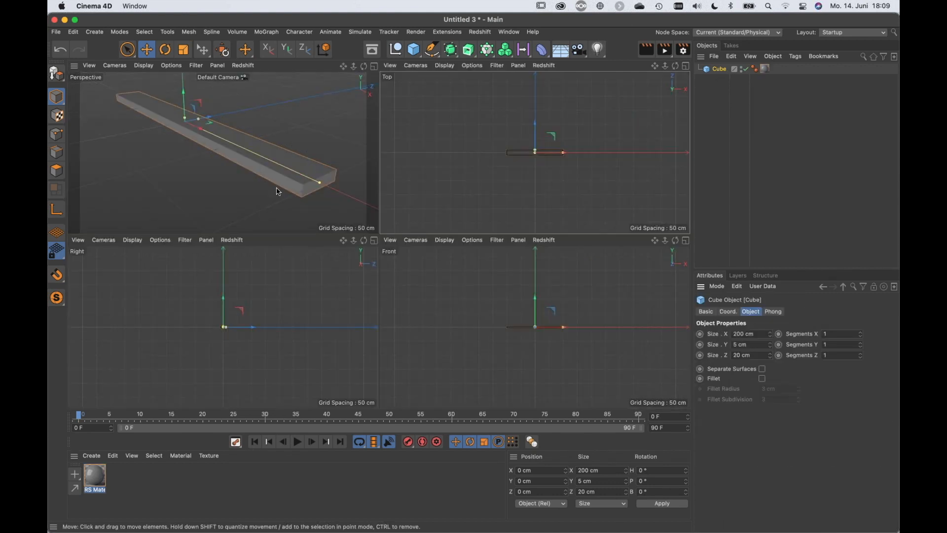
{"action": "double_click", "coordinate": [98, 481]}
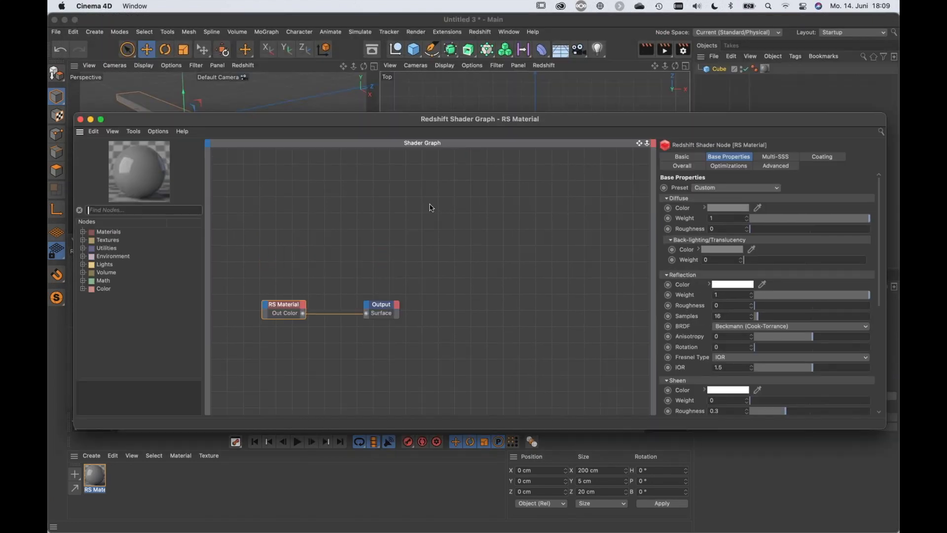
{"action": "left_click_drag", "start_coordinate": [429, 123], "coordinate": [427, 227]}
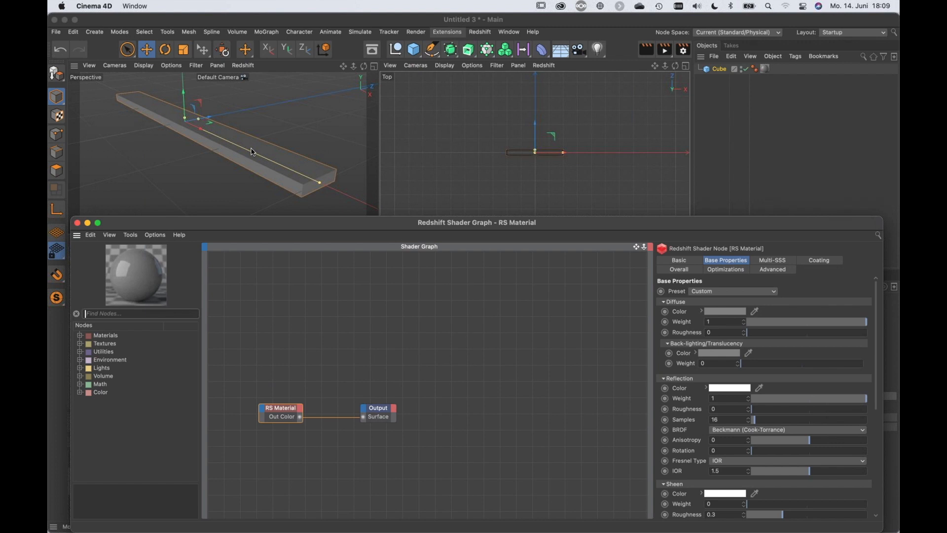
Start the Redshift IPR in the perspective view.
{"action": "left_click", "coordinate": [243, 66]}
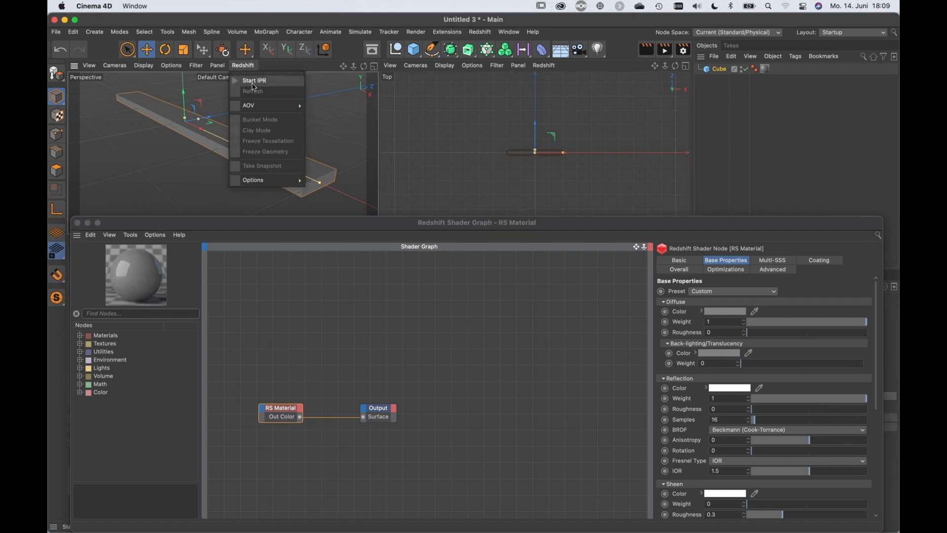
{"action": "left_click", "coordinate": [252, 82]}
{"action": "scroll", "coordinate": [303, 180], "scroll_direction": "up", "scroll_amount": 2}
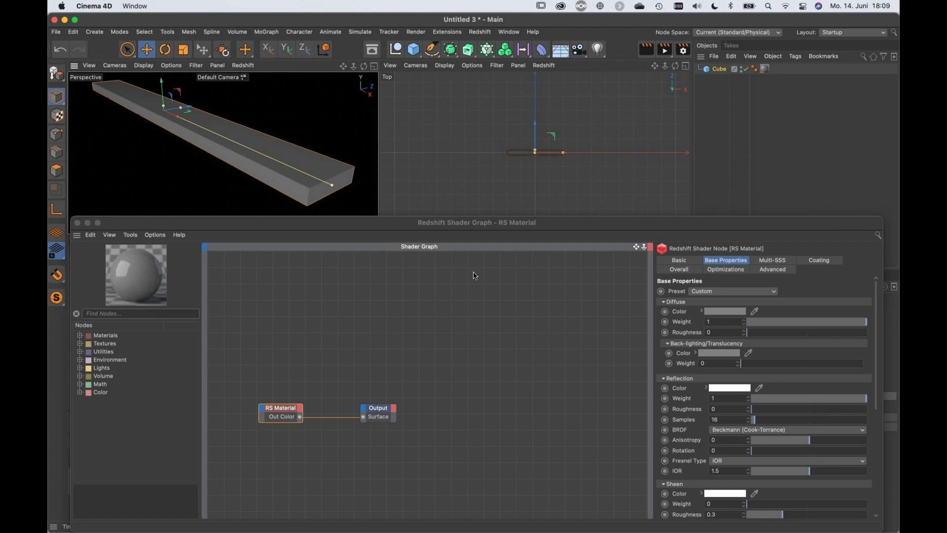
Add a Ramp node to the shader graph and connect its Out Color to the Output node's Surface.
{"action": "middle_click_drag", "start_coordinate": [474, 272], "coordinate": [477, 271], "text": "alt"}
{"action": "scroll", "coordinate": [476, 272], "scroll_direction": "left", "scroll_amount": 6}
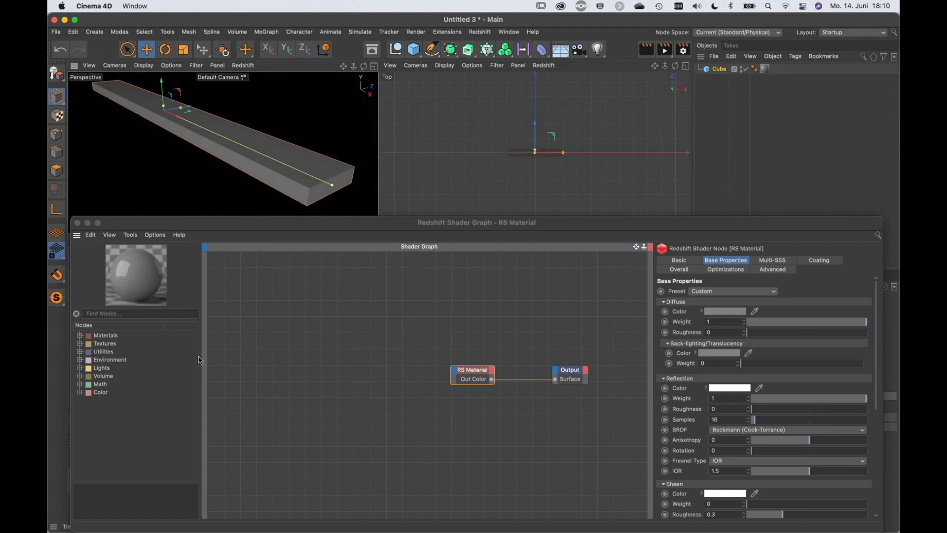
{"action": "left_click", "coordinate": [126, 314]}
{"action": "type", "text": "ramp"}
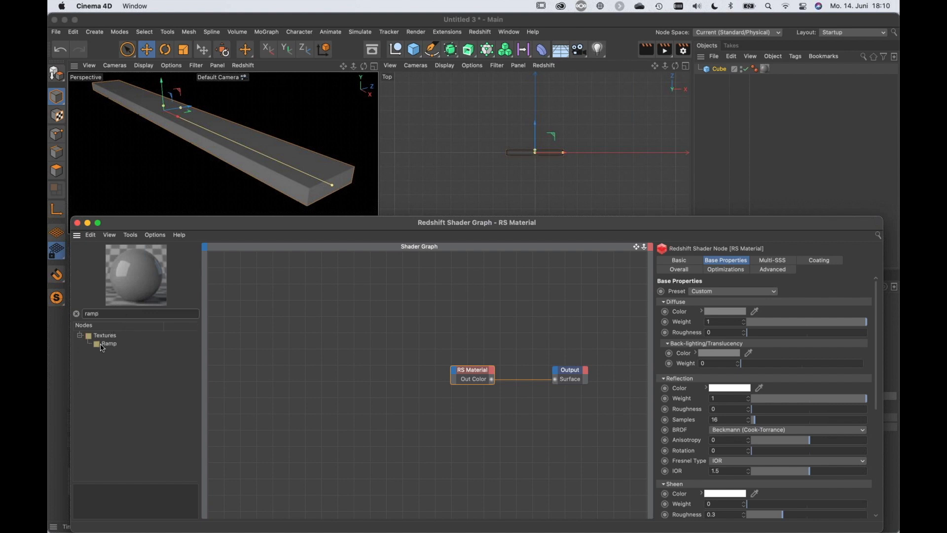
{"action": "left_click_drag", "start_coordinate": [106, 344], "coordinate": [318, 324]}
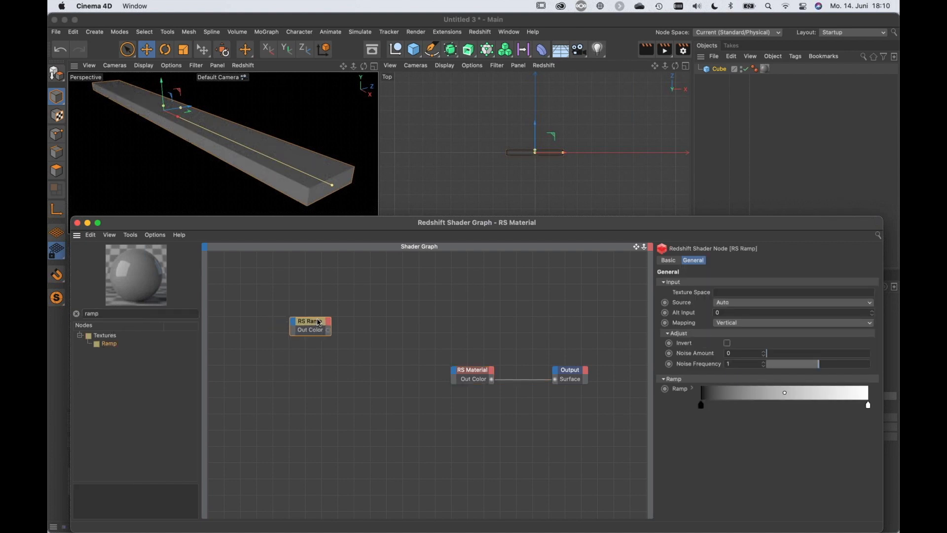
{"action": "mouse_move", "coordinate": [329, 330]}
{"action": "left_mouse_down"}
{"action": "mouse_move", "coordinate": [520, 394]}
{"action": "mouse_move", "coordinate": [553, 380]}
{"action": "left_mouse_up"}
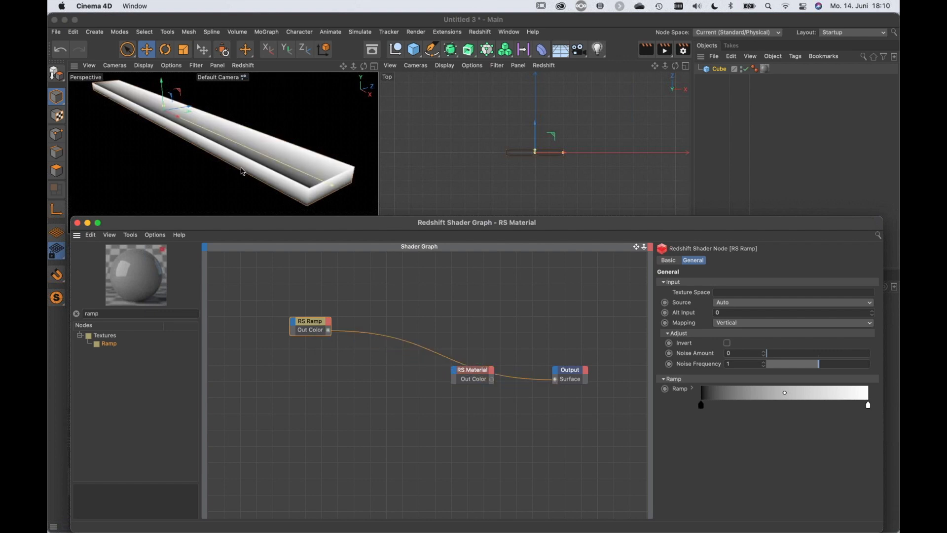
Bring the cube's end face up close in the render view and move the RS Ramp node farther from the RS Material node.
{"action": "mouse_move", "coordinate": [318, 193]}
{"action": "left_mouse_down", "text": "alt"}
{"action": "mouse_move", "coordinate": [263, 179]}
{"action": "mouse_move", "coordinate": [322, 186]}
{"action": "mouse_move", "coordinate": [317, 177]}
{"action": "mouse_move", "coordinate": [287, 190]}
{"action": "left_mouse_up", "text": "alt"}
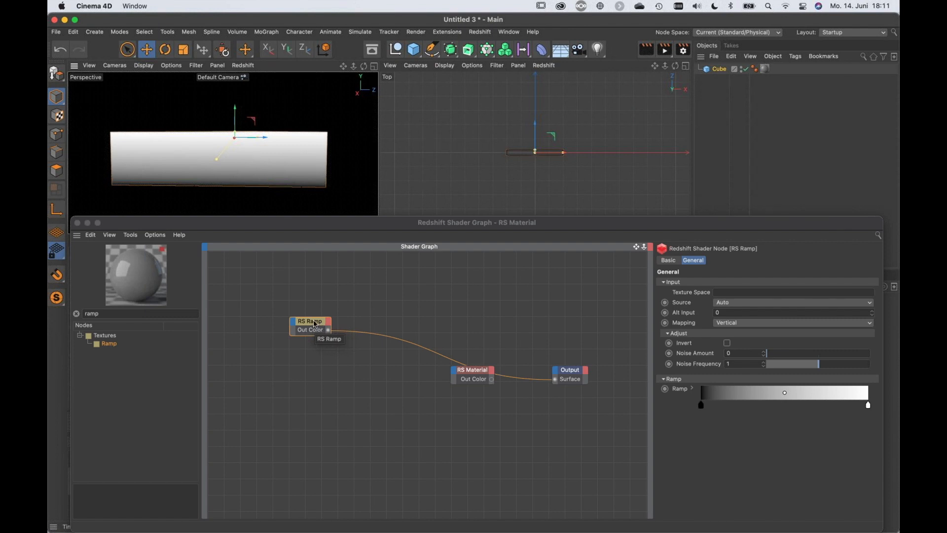
{"action": "left_click_drag", "start_coordinate": [321, 326], "coordinate": [357, 319]}
{"action": "left_click", "coordinate": [724, 405]}
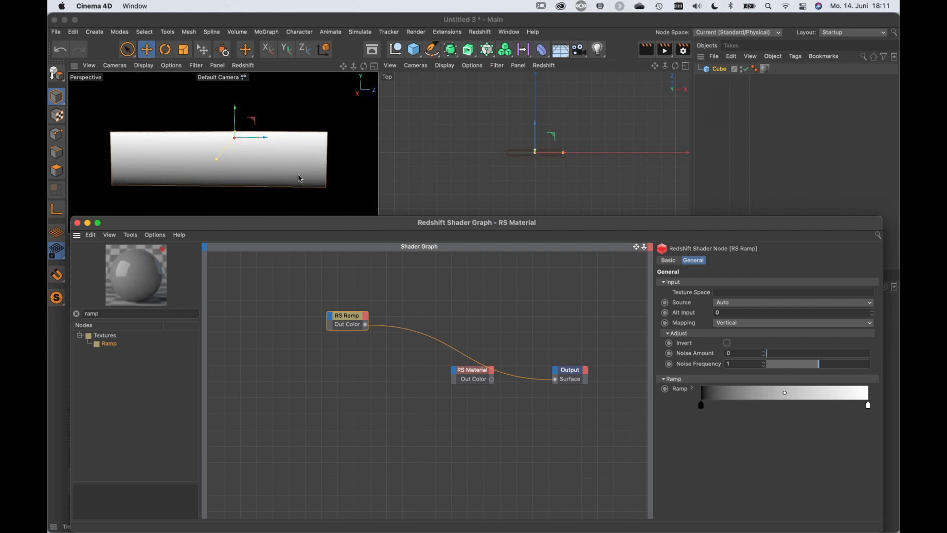
{"action": "scroll", "coordinate": [321, 180], "scroll_direction": "up", "scroll_amount": 3}
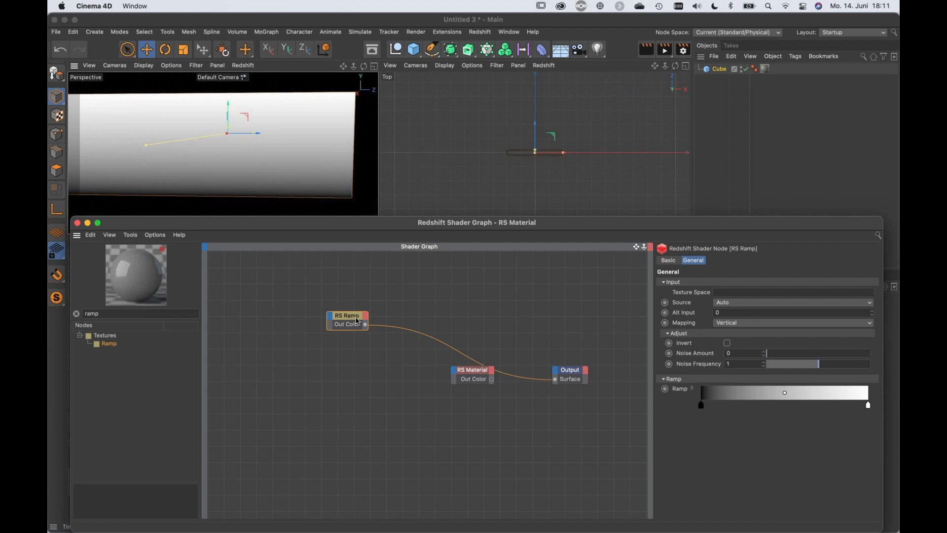
{"action": "left_click_drag", "start_coordinate": [352, 317], "coordinate": [336, 307]}
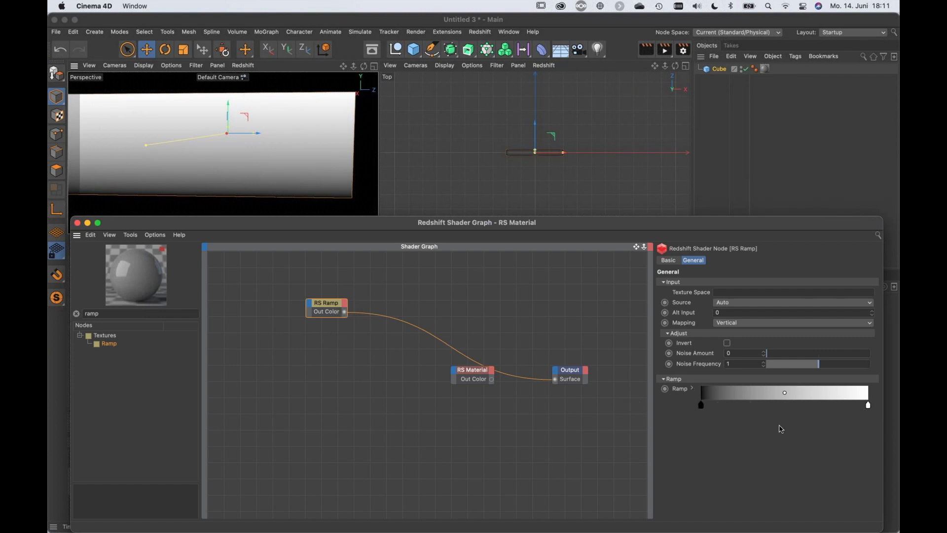
{"action": "left_click_drag", "start_coordinate": [328, 308], "coordinate": [292, 304]}
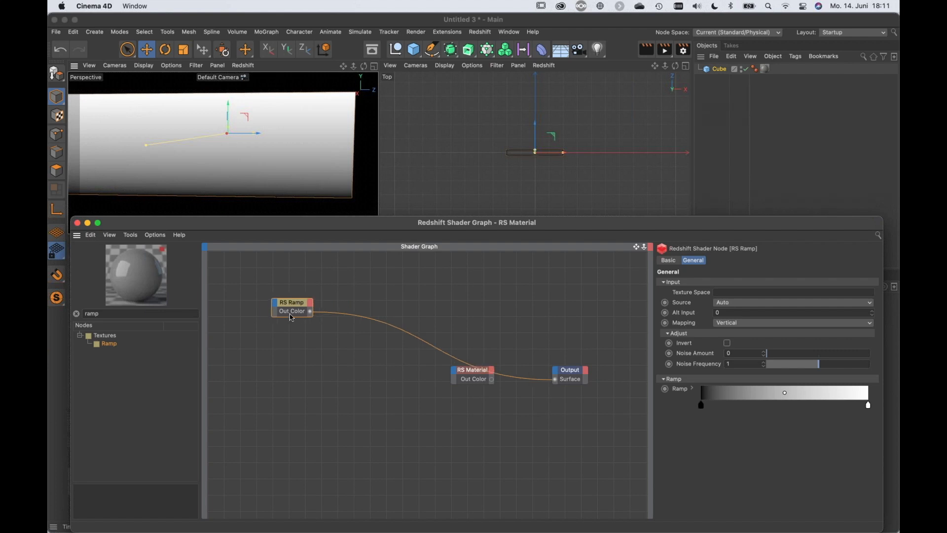
Add a scalar Mul node beside the Ramp and connect the Ramp's Out Color to its Input 1.
{"action": "left_click_drag", "start_coordinate": [105, 313], "coordinate": [72, 311]}
{"action": "type", "text": "mul"}
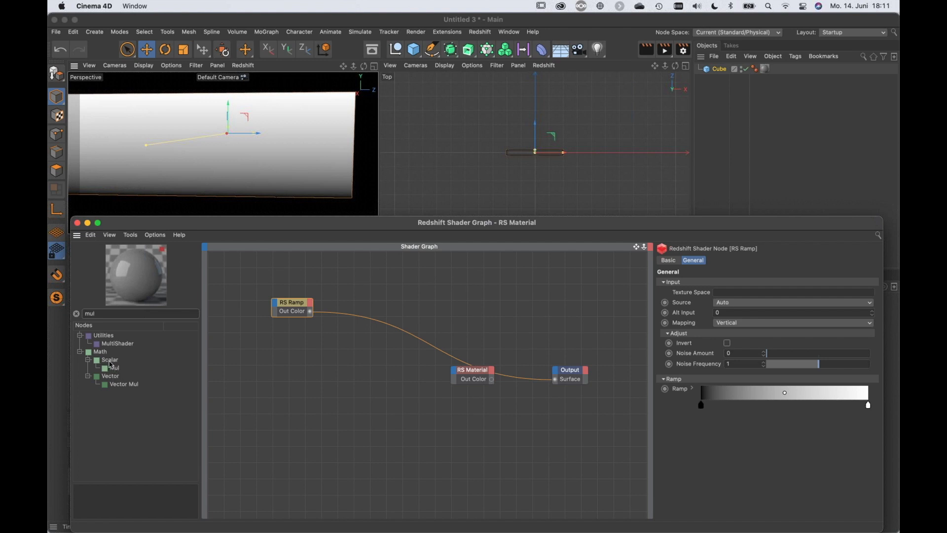
{"action": "left_click", "coordinate": [112, 369]}
{"action": "left_click_drag", "start_coordinate": [111, 368], "coordinate": [351, 346]}
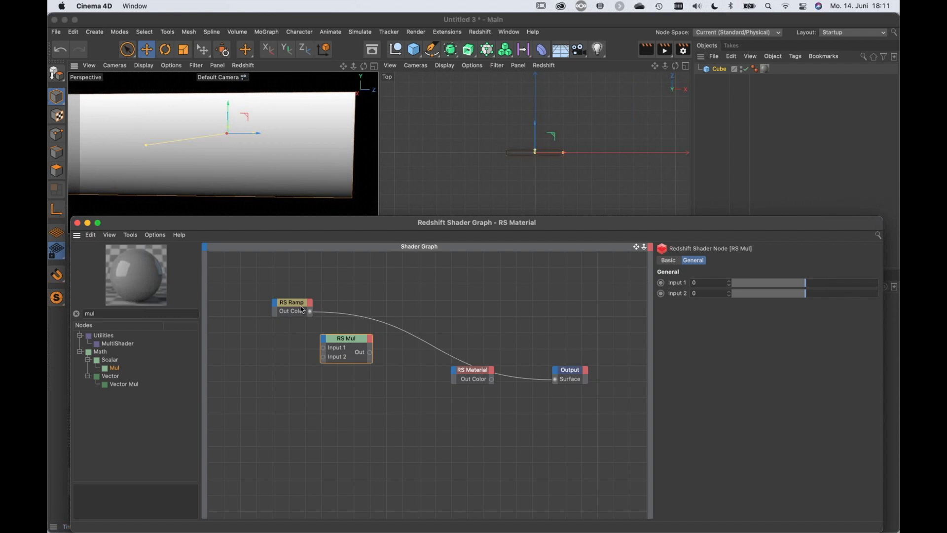
{"action": "left_click_drag", "start_coordinate": [296, 307], "coordinate": [344, 336]}
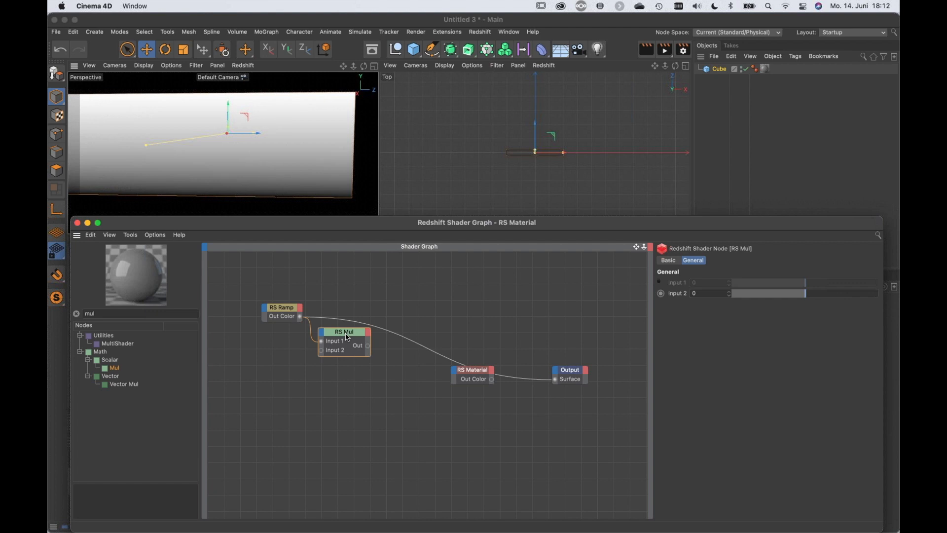
Set the Mul node's Input 2 to 1 and connect its Out to the Output node's Surface.
{"action": "left_click", "coordinate": [697, 294]}
{"action": "type", "text": "1"}
{"action": "key", "text": "Return"}
{"action": "left_click_drag", "start_coordinate": [367, 345], "coordinate": [556, 385]}
{"action": "left_click_drag", "start_coordinate": [555, 381], "coordinate": [555, 380]}
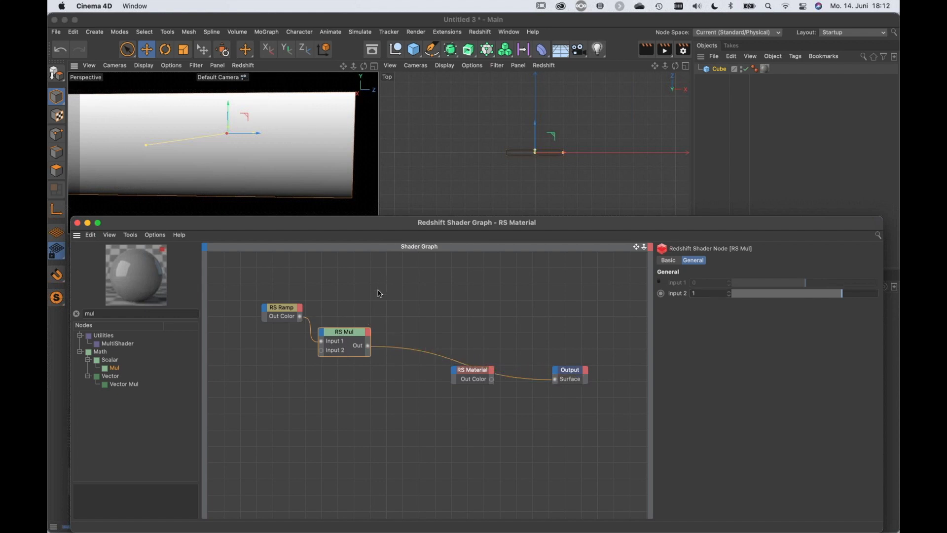
Set the Mul node's Input 2 to 10 and place the node neatly beside the Ramp.
{"action": "left_click", "coordinate": [704, 294]}
{"action": "type", "text": "10"}
{"action": "key", "text": "Return"}
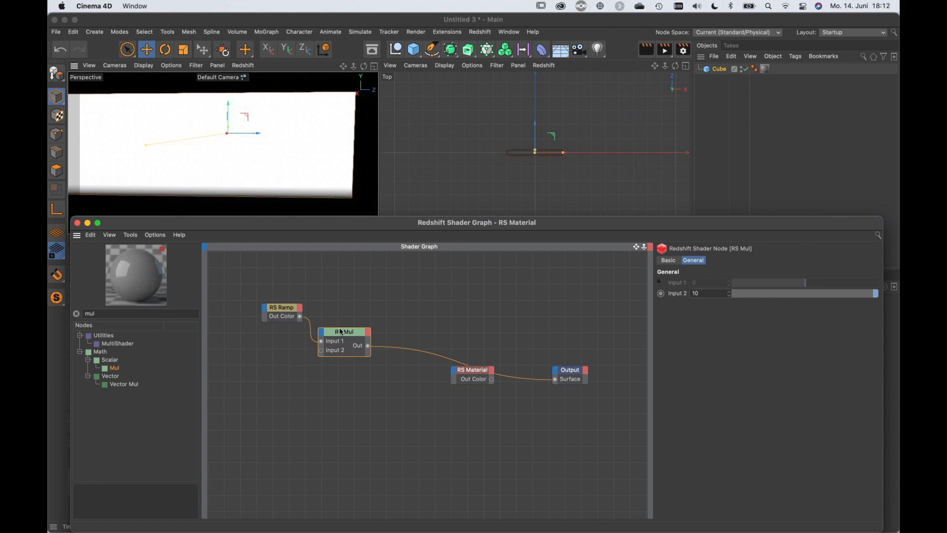
{"action": "left_click_drag", "start_coordinate": [341, 332], "coordinate": [339, 328]}
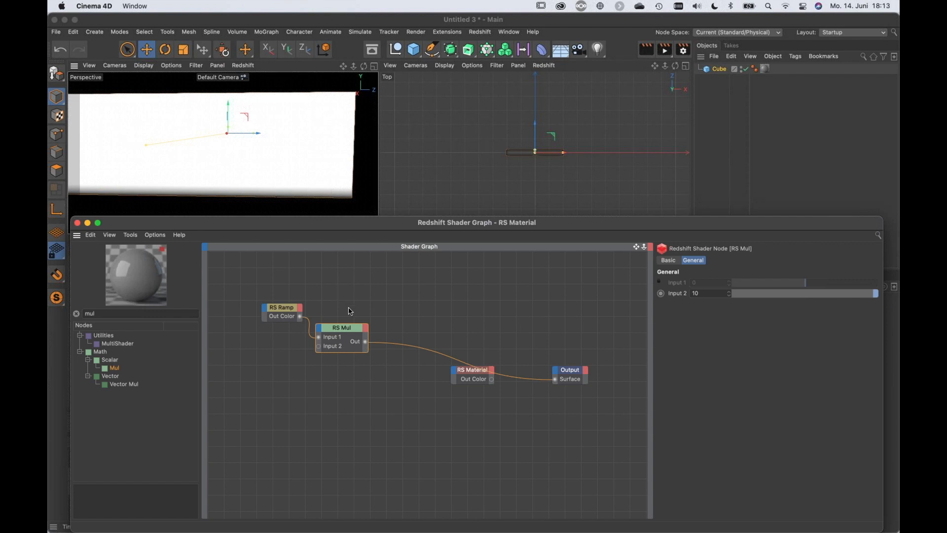
{"action": "left_click_drag", "start_coordinate": [354, 344], "coordinate": [356, 337]}
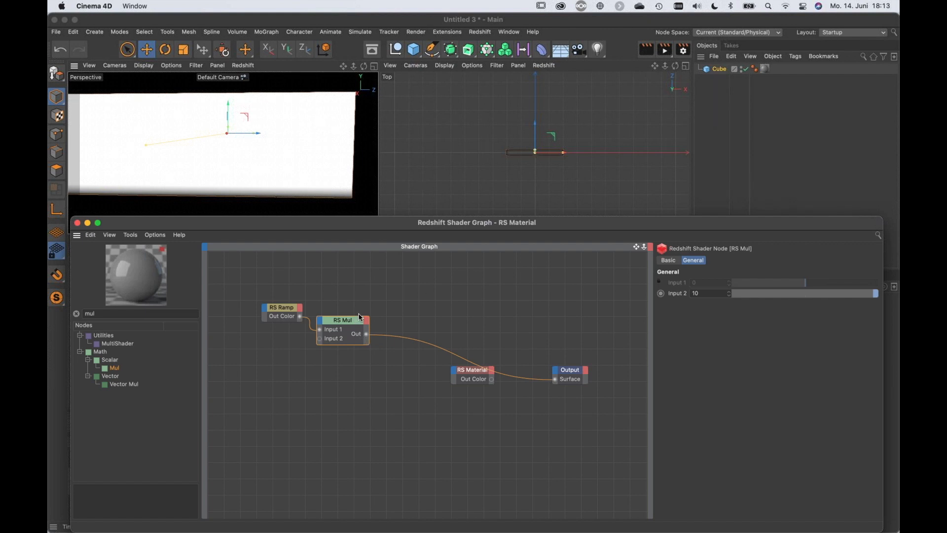
{"action": "left_click_drag", "start_coordinate": [360, 316], "coordinate": [360, 319]}
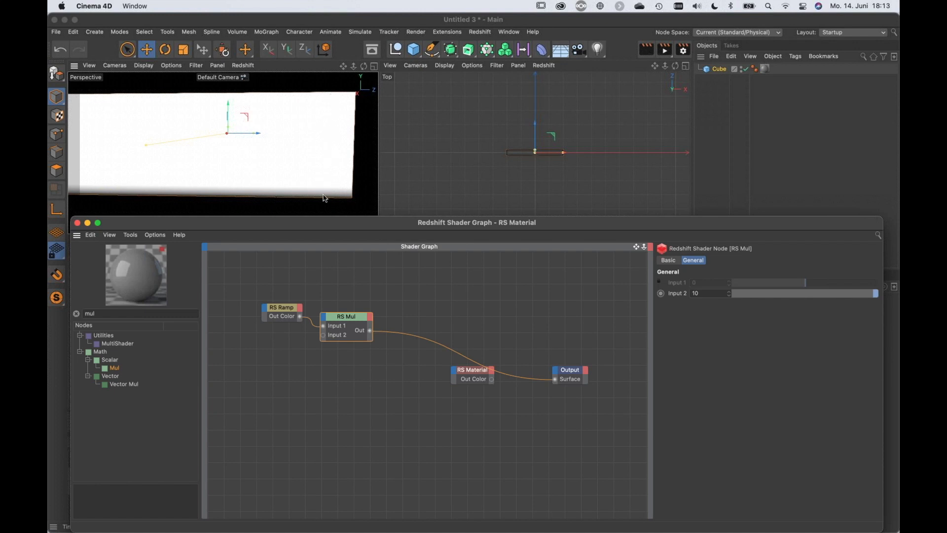
Add a scalar Mod node to the shader graph between the Mul and RS Material nodes.
{"action": "left_click", "coordinate": [107, 313]}
{"action": "type", "text": "mod"}
{"action": "left_click_drag", "start_coordinate": [115, 354], "coordinate": [407, 359]}
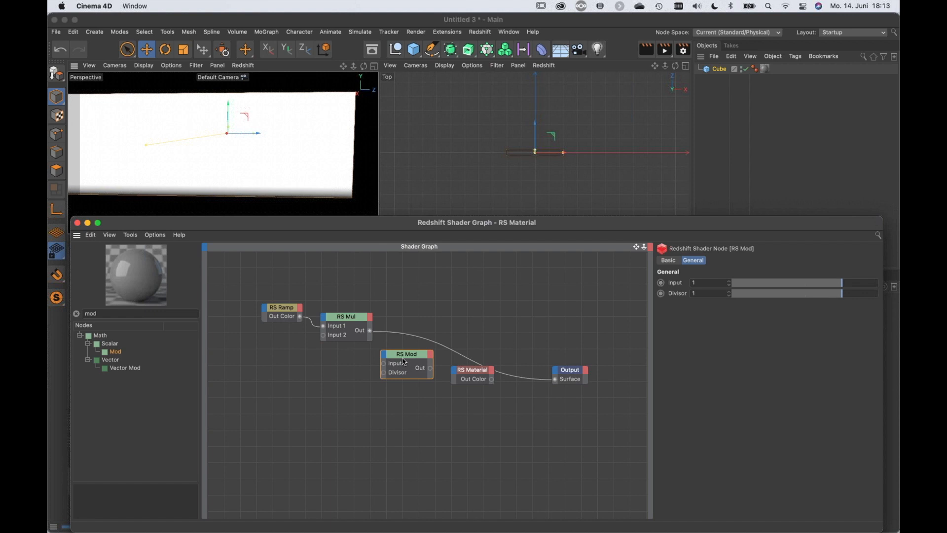
Switch to the Modulo document in TextEdit and examine the whole-number results of the divisions by 3.
{"action": "key", "text": "super+Tab"}
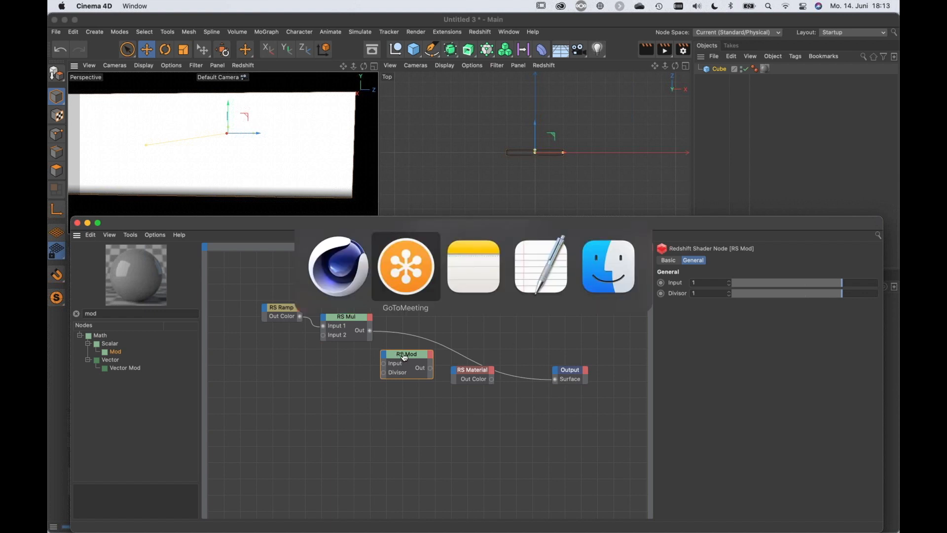
{"action": "left_click", "coordinate": [540, 274]}
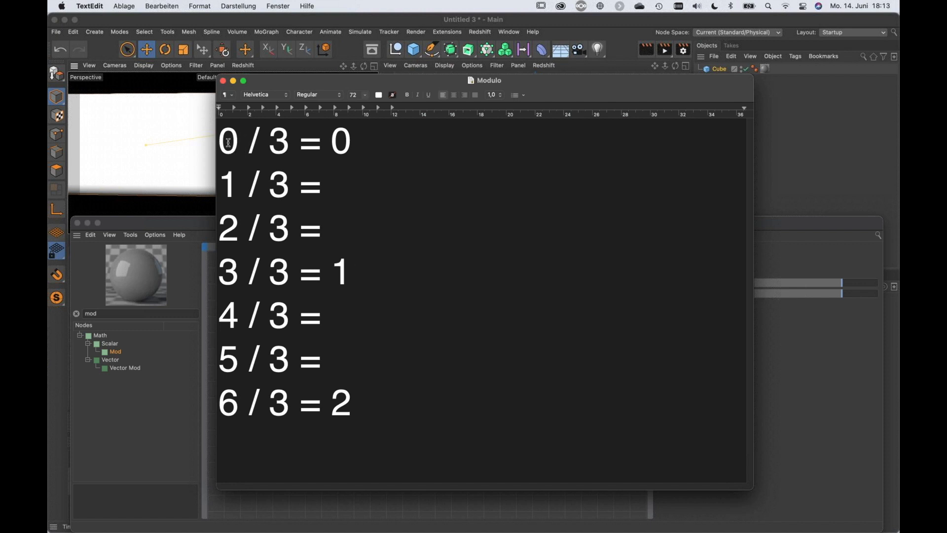
{"action": "double_click", "coordinate": [340, 142]}
{"action": "left_click_drag", "start_coordinate": [220, 271], "coordinate": [291, 272]}
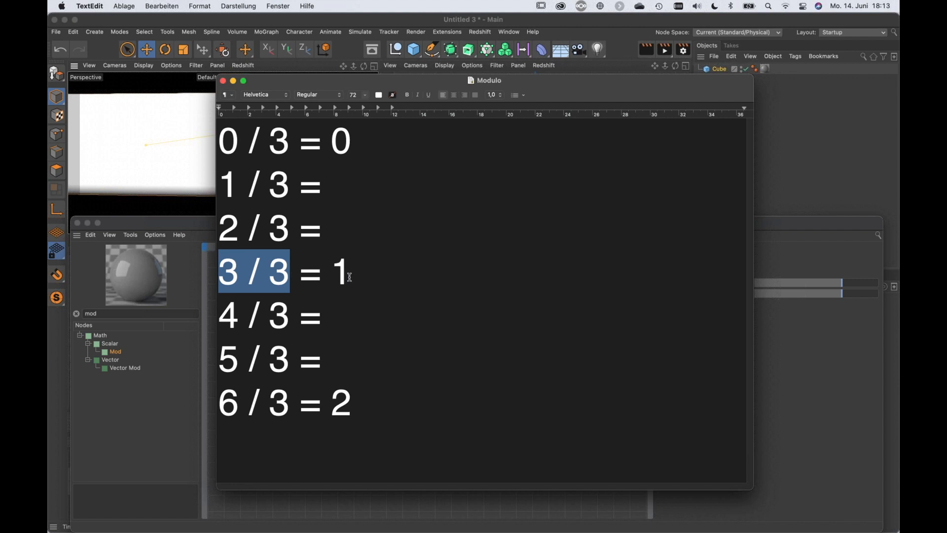
{"action": "double_click", "coordinate": [344, 273]}
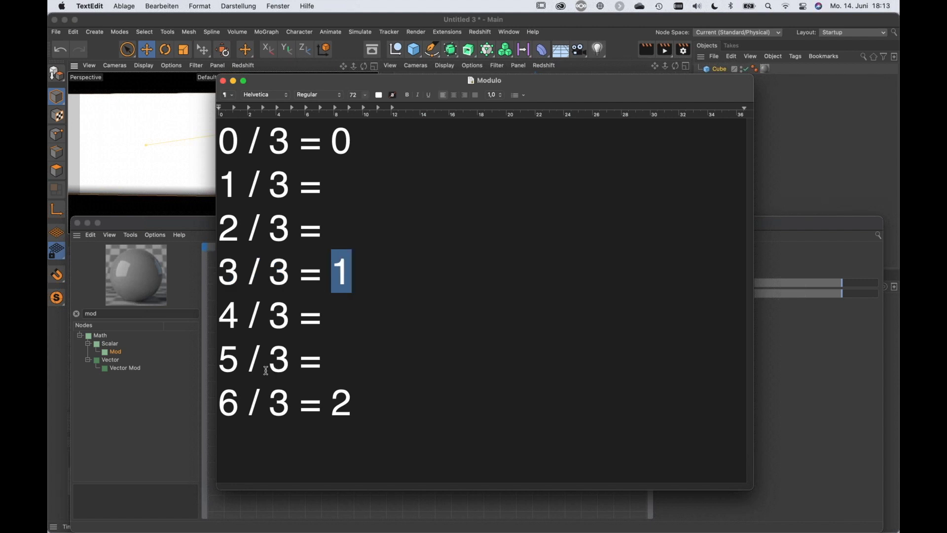
{"action": "left_click", "coordinate": [349, 404]}
{"action": "left_click", "coordinate": [380, 268]}
Enter "0 R1" as the result of 1 / 3.
{"action": "left_click", "coordinate": [334, 184]}
{"action": "type", "text": "0"}
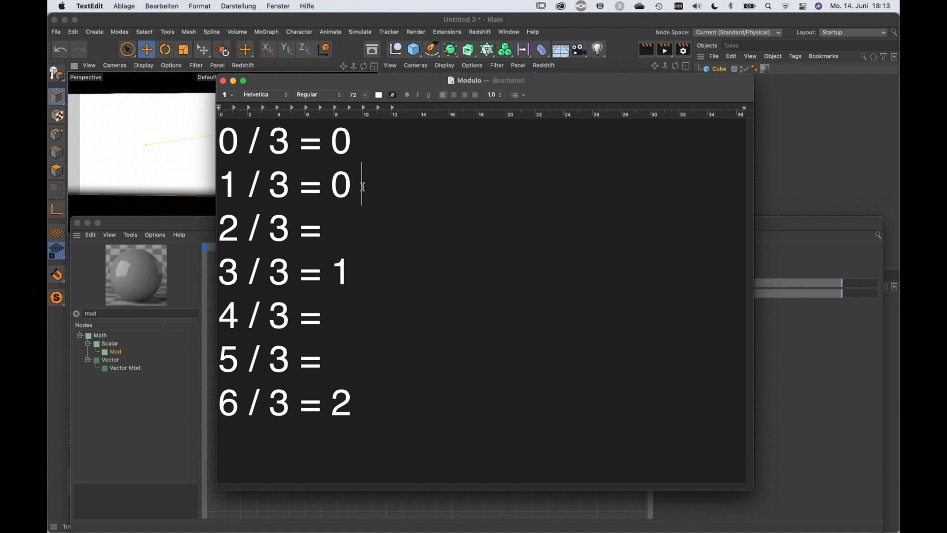
{"action": "type", "text": " R1"}
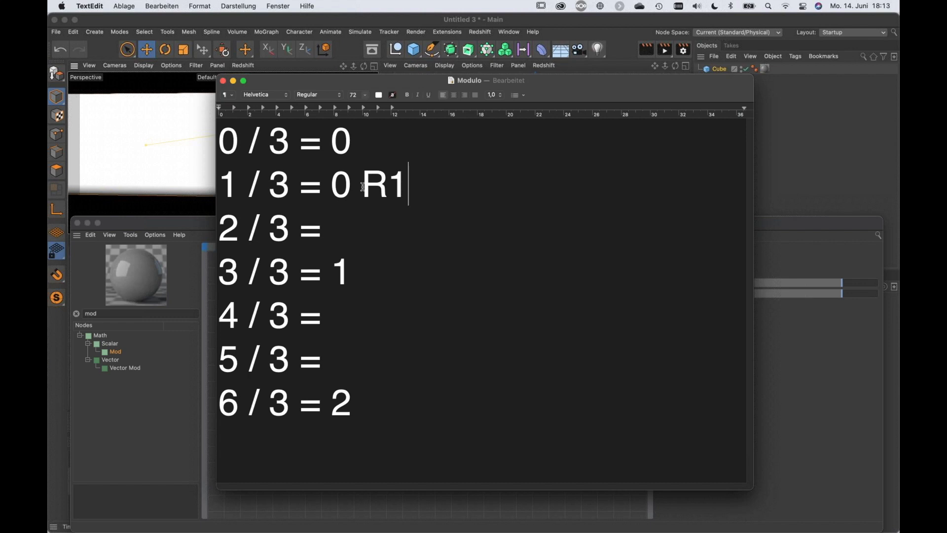
Add remainder R0 to the 0 / 3 and 3 / 3 lines and enter "0 R2" as the result of 2 / 3.
{"action": "left_click", "coordinate": [372, 142]}
{"action": "type", "text": "R0"}
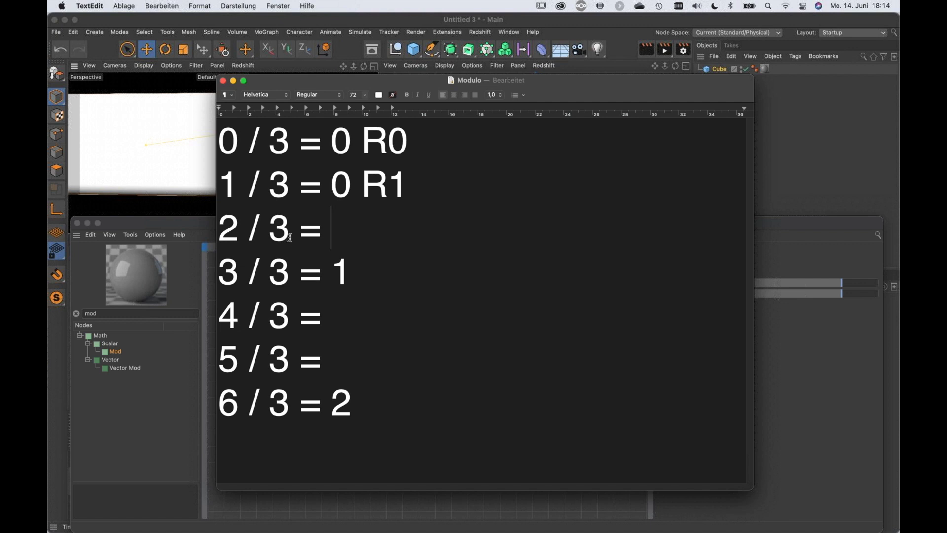
{"action": "type", "text": "0 R"}
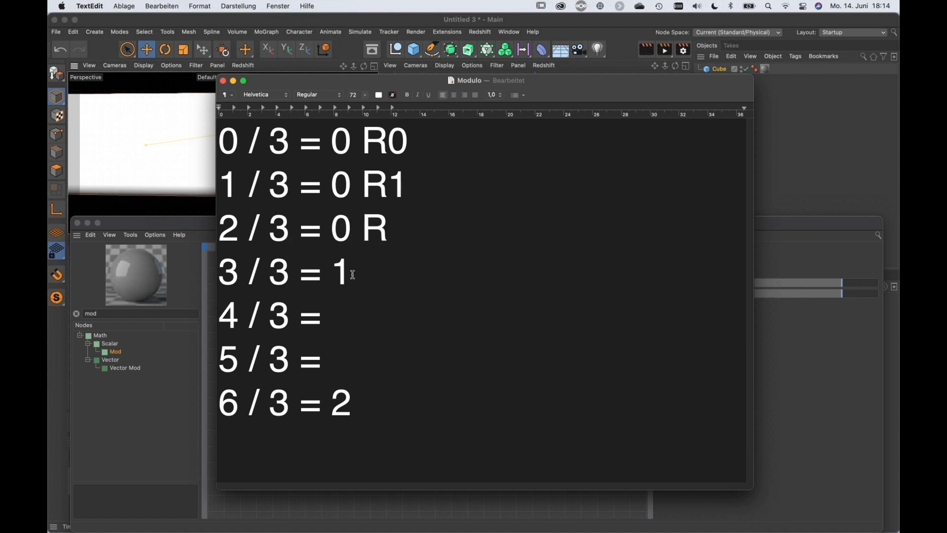
{"action": "type", "text": "2"}
{"action": "left_click", "coordinate": [375, 265]}
{"action": "type", "text": "R0"}
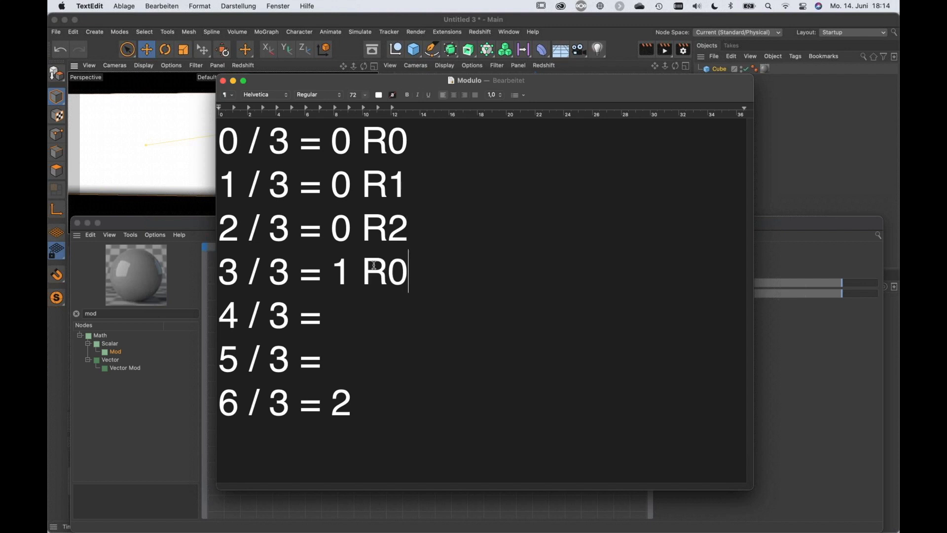
Enter "1 R1" for 4 / 3 and "1 R2" for 5 / 3, and add R0 to the 6 / 3 line.
{"action": "left_click", "coordinate": [342, 314]}
{"action": "type", "text": "1 R1"}
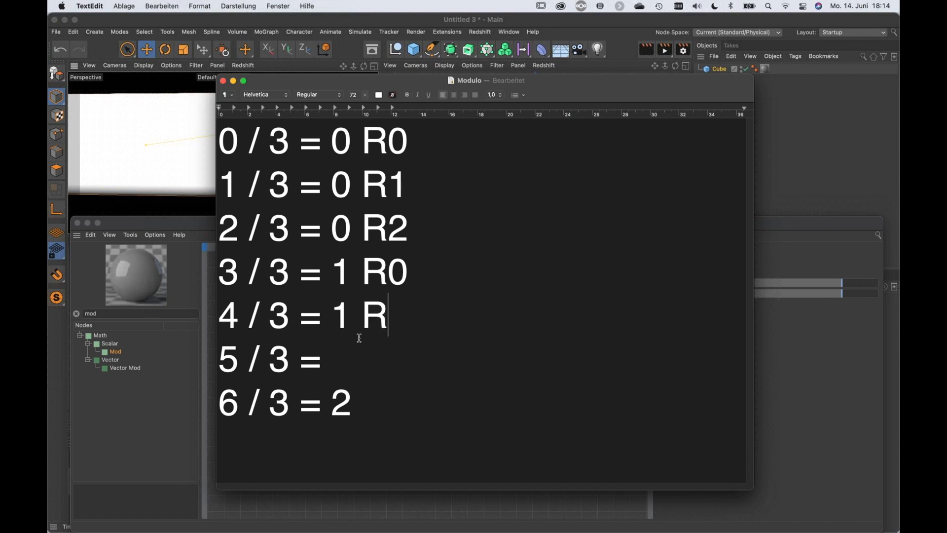
{"action": "left_click", "coordinate": [334, 364]}
{"action": "type", "text": "1 R2"}
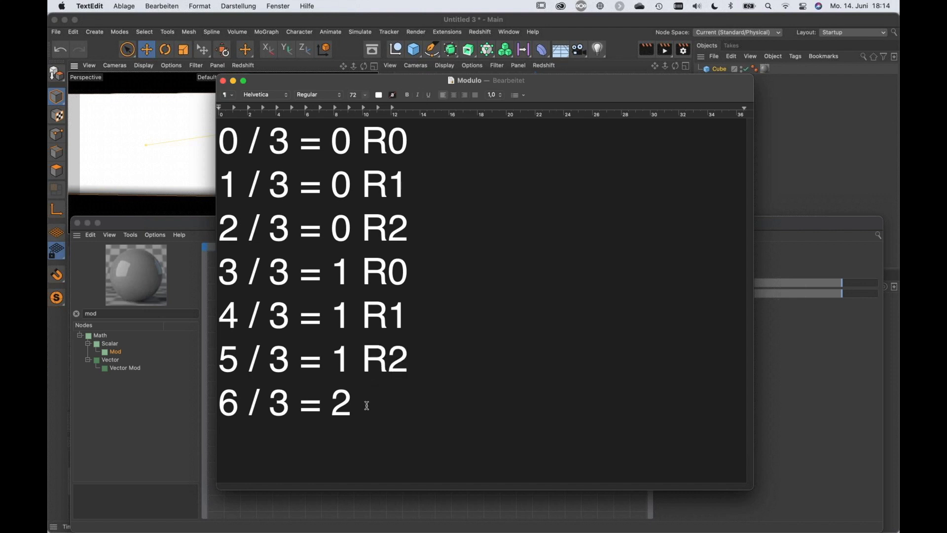
{"action": "type", "text": " R0"}
Examine the remainders of the divisions one by one by highlighting them, starting from the 0 / 3 line.
{"action": "double_click", "coordinate": [378, 143]}
{"action": "double_click", "coordinate": [401, 186]}
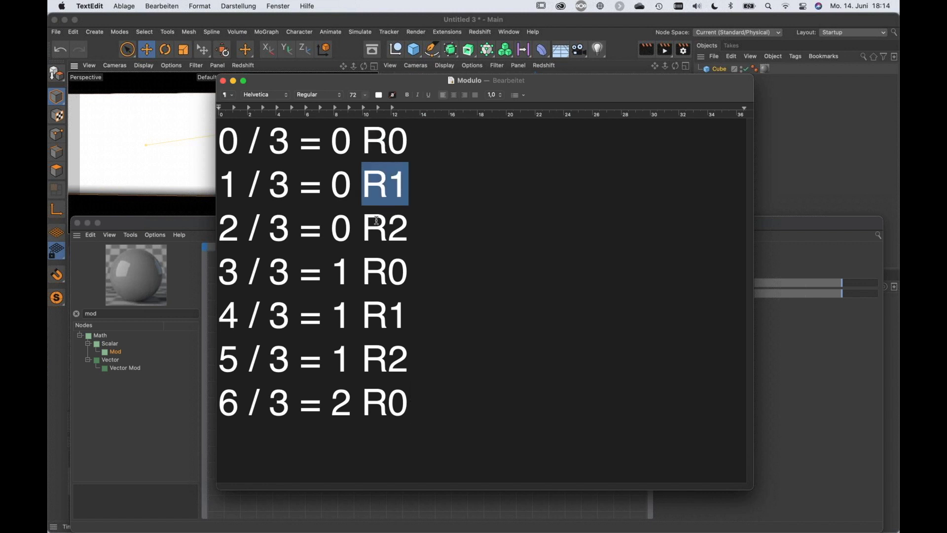
{"action": "double_click", "coordinate": [381, 227]}
{"action": "left_click", "coordinate": [397, 277]}
{"action": "double_click", "coordinate": [397, 278]}
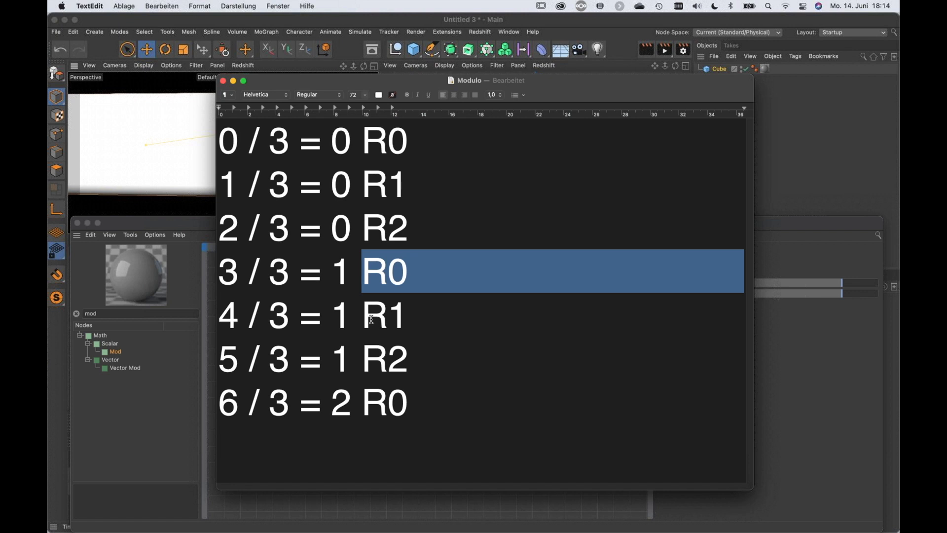
{"action": "left_click", "coordinate": [379, 286]}
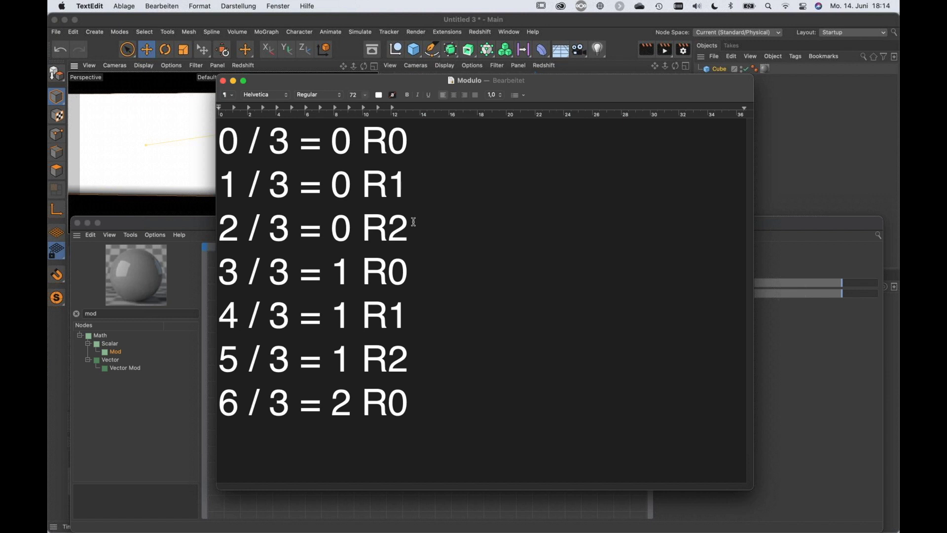
{"action": "left_click_drag", "start_coordinate": [362, 143], "coordinate": [420, 144]}
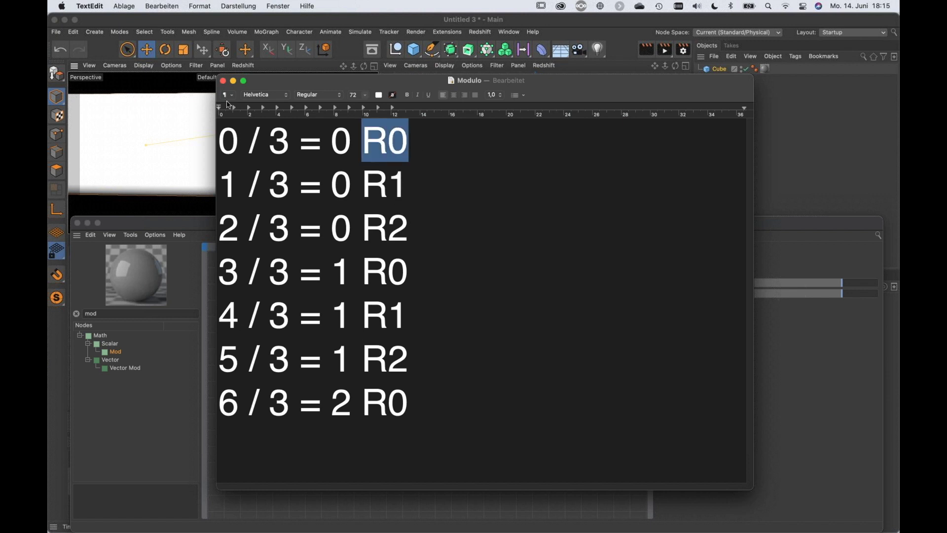
Switch to Cinema 4D, route the Mul output through the Mod node's Input to the Output's Surface, and move RS Material aside.
{"action": "left_click", "coordinate": [268, 26]}
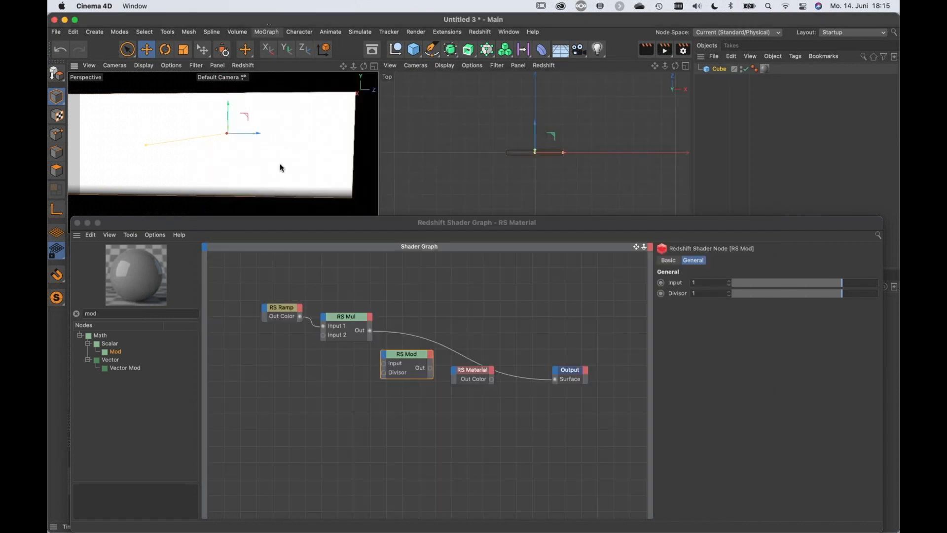
{"action": "left_click", "coordinate": [411, 357]}
{"action": "left_click_drag", "start_coordinate": [372, 335], "coordinate": [555, 379]}
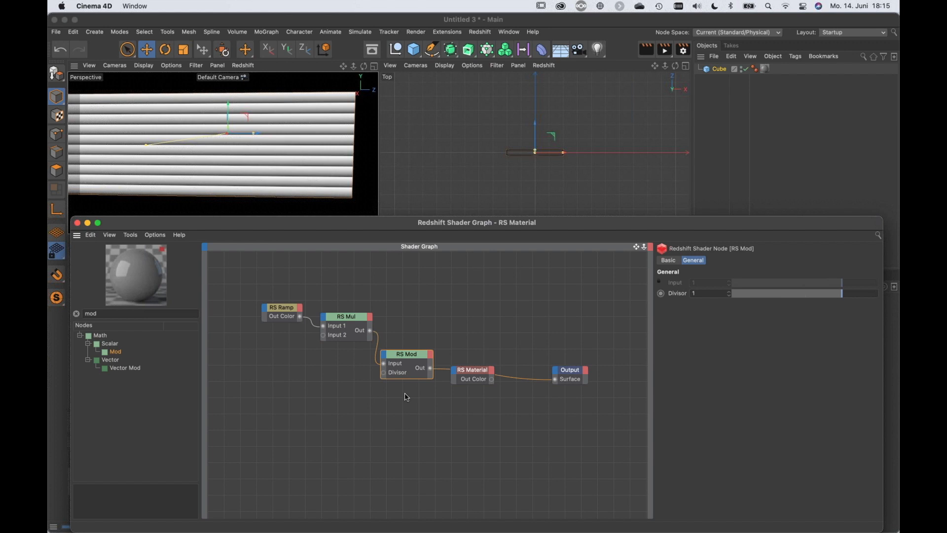
{"action": "left_click_drag", "start_coordinate": [488, 382], "coordinate": [510, 407]}
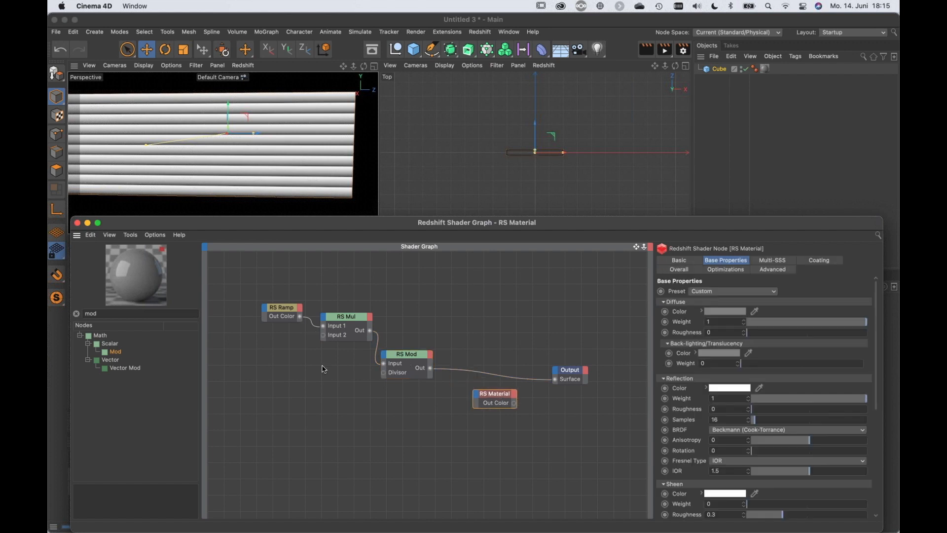
Add a Maxon Noise node below the Ramp and connect its Out Color to the Output's Surface.
{"action": "left_click_drag", "start_coordinate": [100, 318], "coordinate": [64, 313]}
{"action": "type", "text": "nois"}
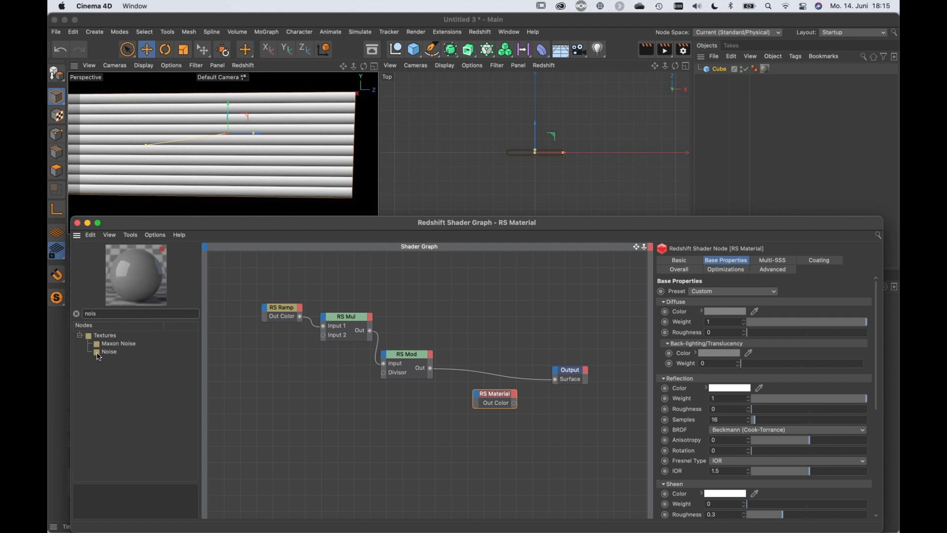
{"action": "left_click_drag", "start_coordinate": [111, 345], "coordinate": [262, 346]}
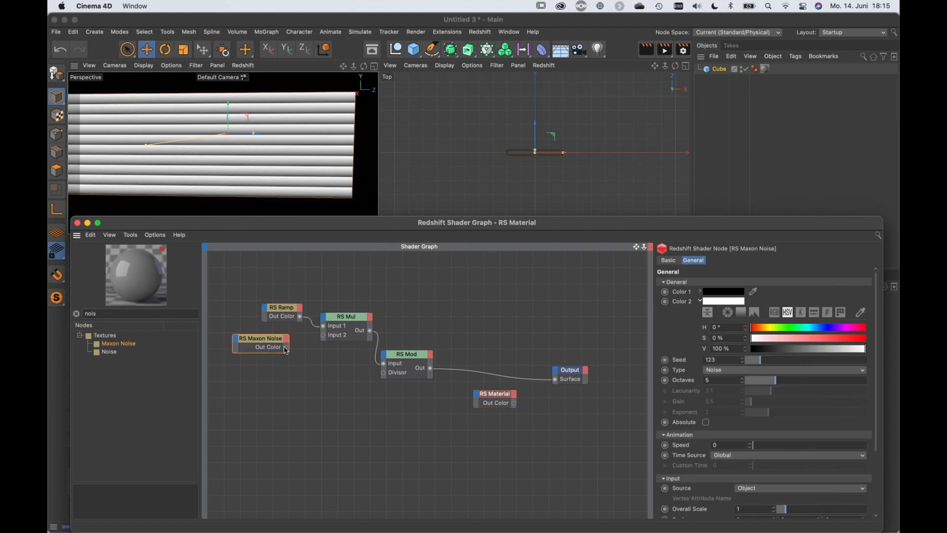
{"action": "left_click_drag", "start_coordinate": [543, 394], "coordinate": [556, 380]}
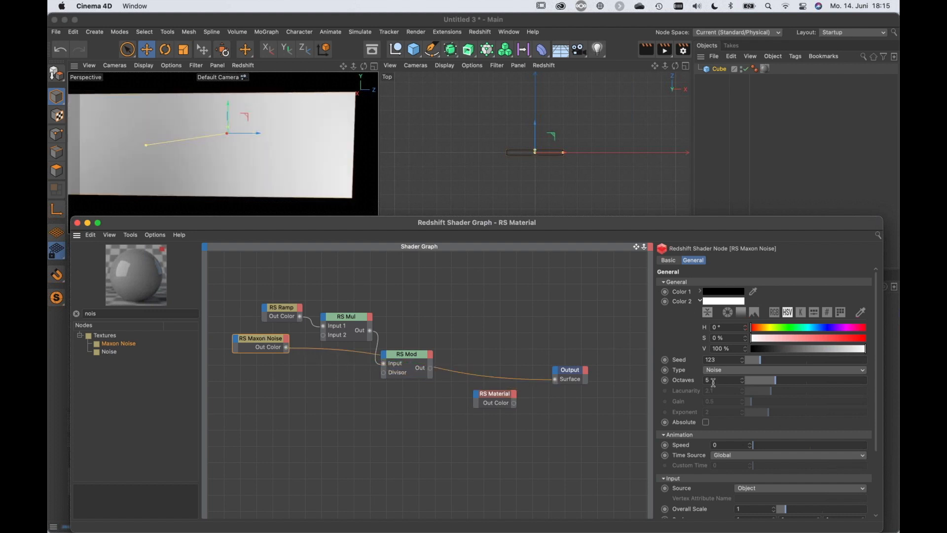
Set the Maxon Noise's Overall Scale to 0.5.
{"action": "scroll", "coordinate": [711, 482], "scroll_direction": "down", "scroll_amount": 1}
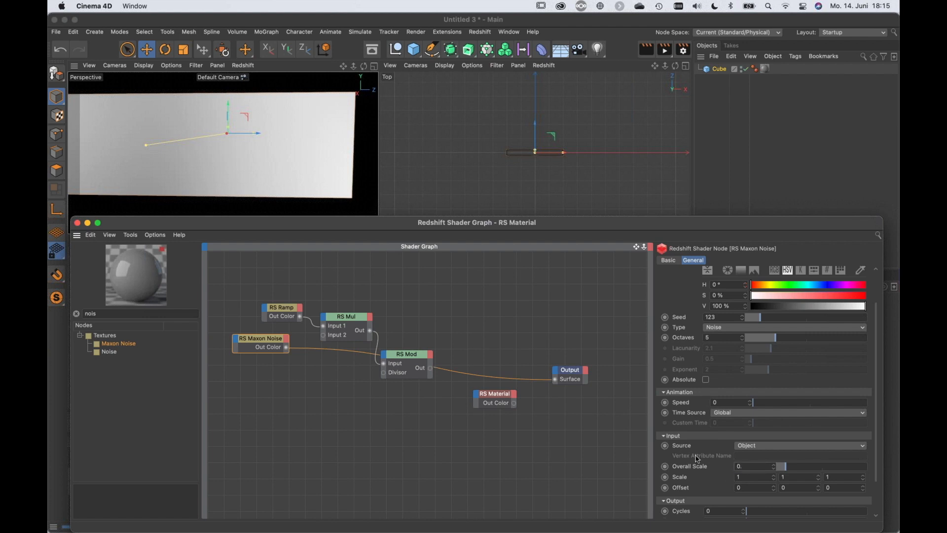
{"action": "type", "text": ".5"}
{"action": "key", "text": "Return"}
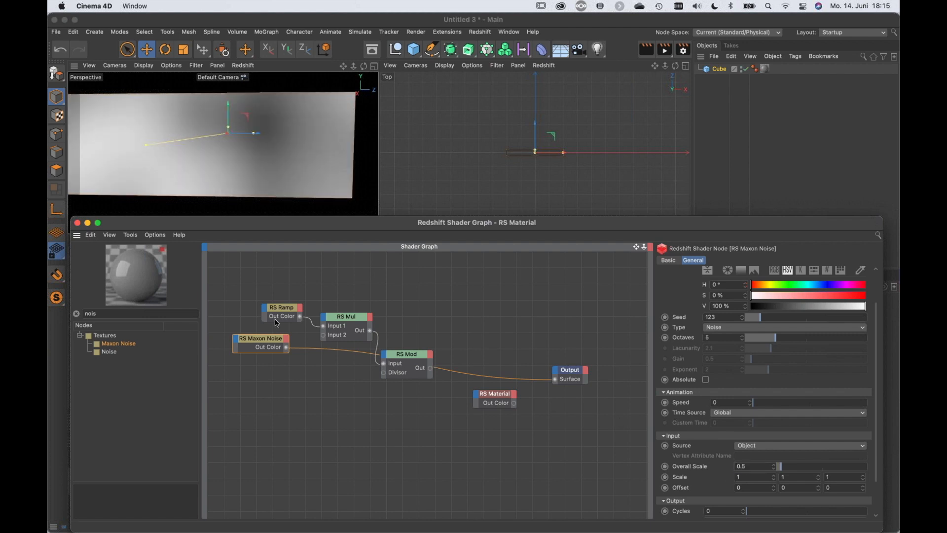
Connect the Maxon Noise to the Mul node's Input 1 and the Mod output to the Output's Surface, and inspect the cube.
{"action": "left_click_drag", "start_coordinate": [287, 348], "coordinate": [323, 326]}
{"action": "left_click_drag", "start_coordinate": [432, 373], "coordinate": [554, 380]}
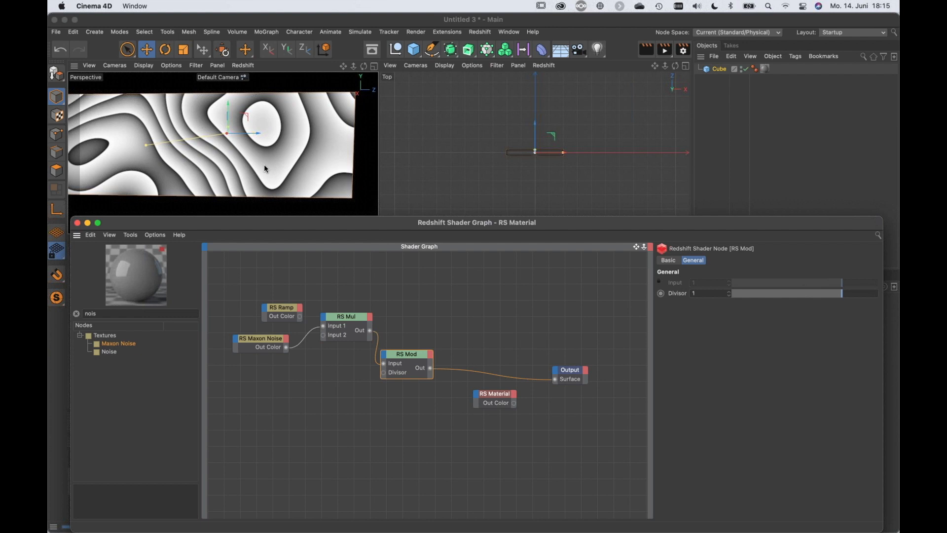
{"action": "left_click_drag", "start_coordinate": [171, 151], "coordinate": [212, 151], "text": "alt"}
Line up the Mod and Mul nodes with the Maxon Noise and set the Mul node's Input 2 to 20.
{"action": "left_click_drag", "start_coordinate": [415, 355], "coordinate": [426, 339]}
{"action": "left_click", "coordinate": [351, 335]}
{"action": "left_click_drag", "start_coordinate": [351, 336], "coordinate": [344, 352]}
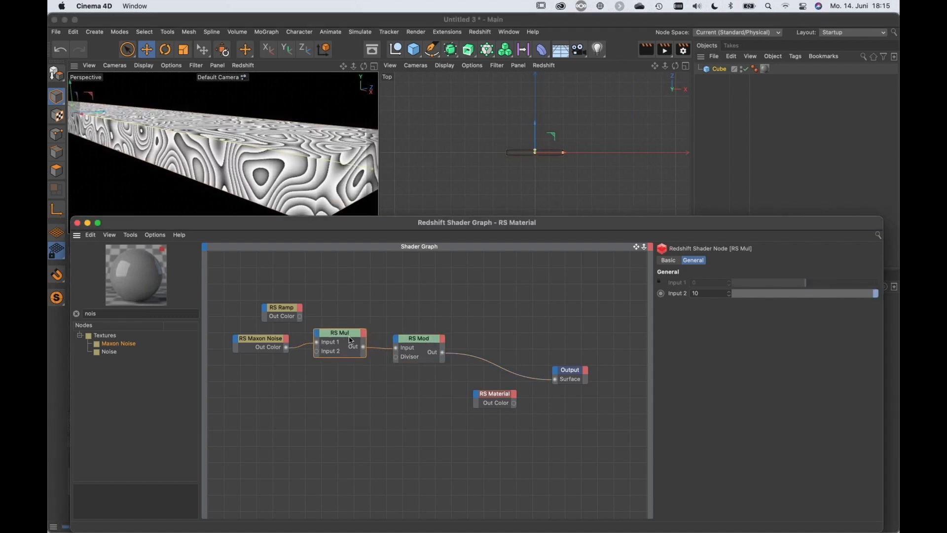
{"action": "left_click_drag", "start_coordinate": [347, 343], "coordinate": [344, 349]}
{"action": "left_click_drag", "start_coordinate": [702, 294], "coordinate": [660, 291]}
{"action": "type", "text": "20"}
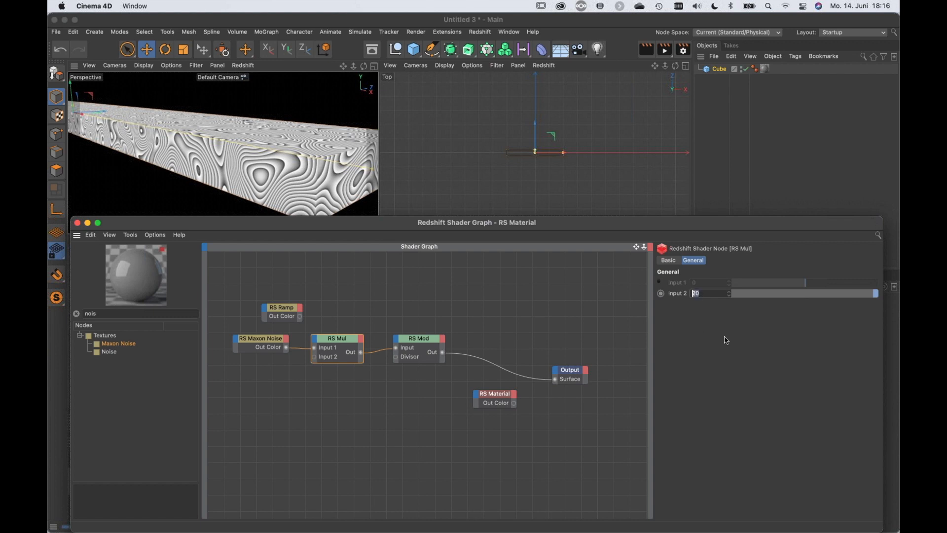
Try 40 for the Mul node's Input 2 and return it to 20.
{"action": "type", "text": "0"}
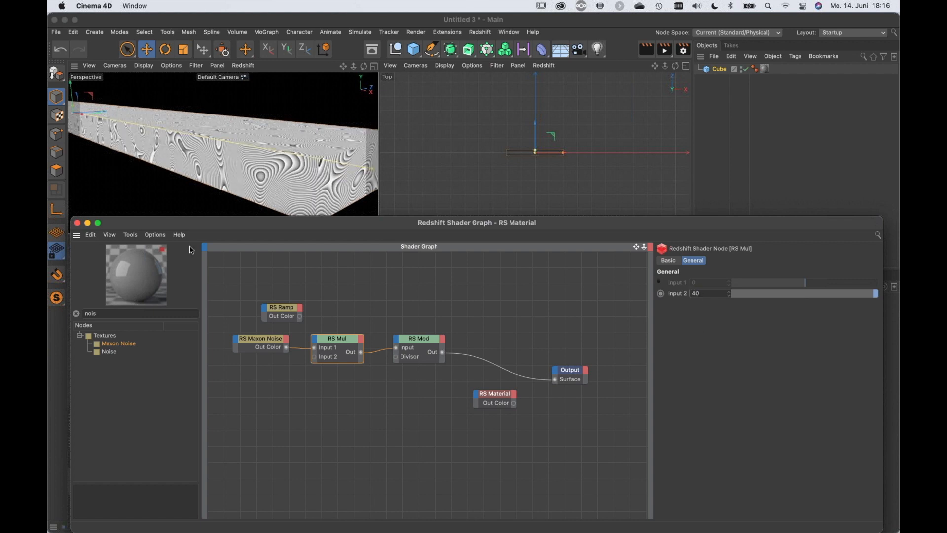
{"action": "left_click_drag", "start_coordinate": [697, 293], "coordinate": [672, 287]}
{"action": "type", "text": "2"}
{"action": "key", "text": "Return"}
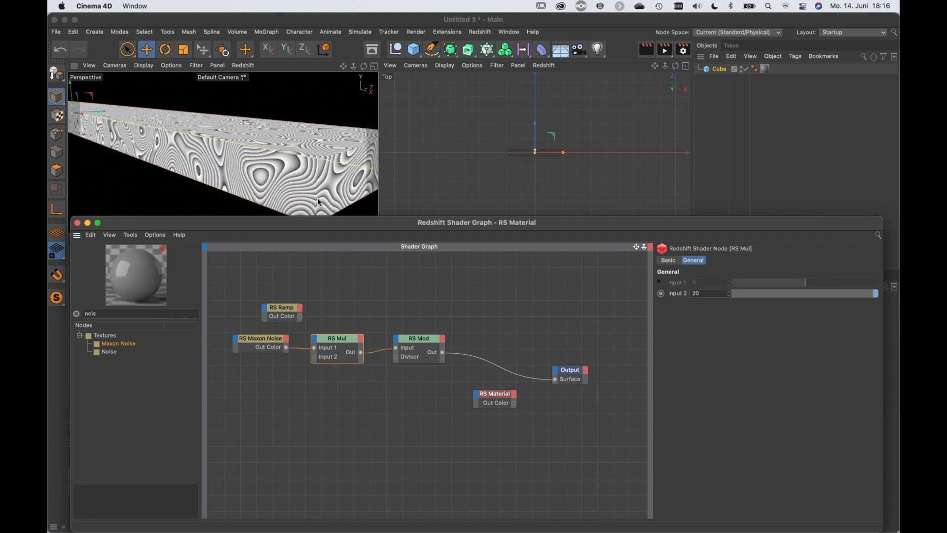
Set the first Scale value of the Maxon Noise to 10 to stretch the pattern along the cube.
{"action": "left_click", "coordinate": [262, 340]}
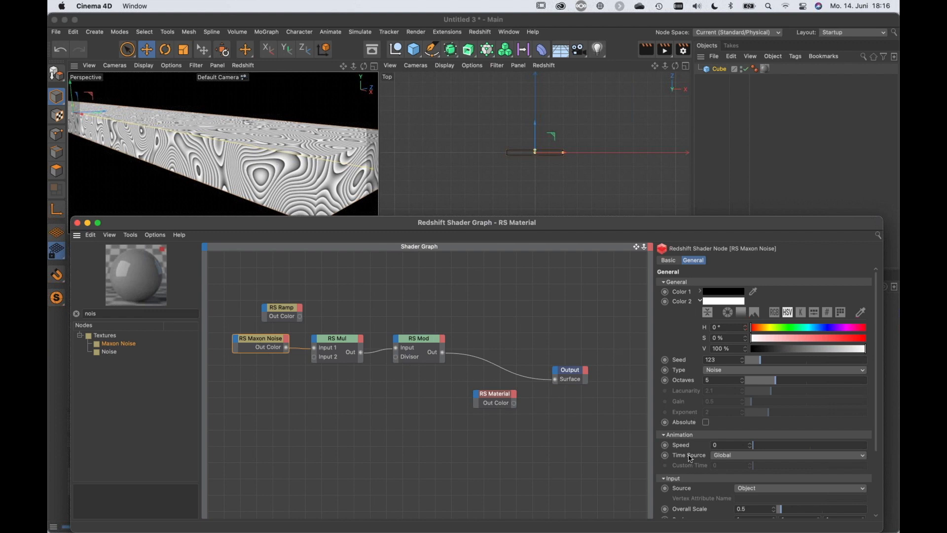
{"action": "scroll", "coordinate": [689, 458], "scroll_direction": "down", "scroll_amount": 3}
{"action": "scroll", "coordinate": [689, 458], "scroll_direction": "down", "scroll_amount": 1}
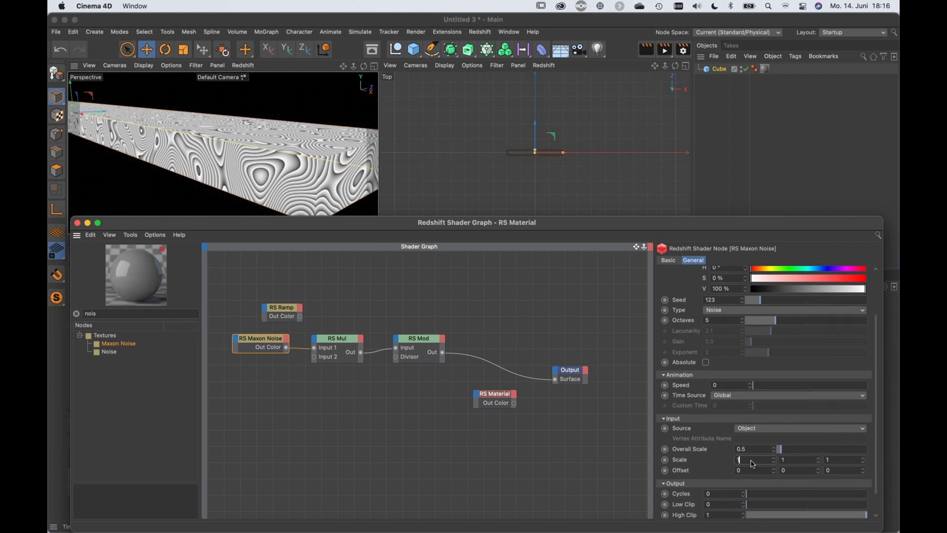
{"action": "key", "text": "Return"}
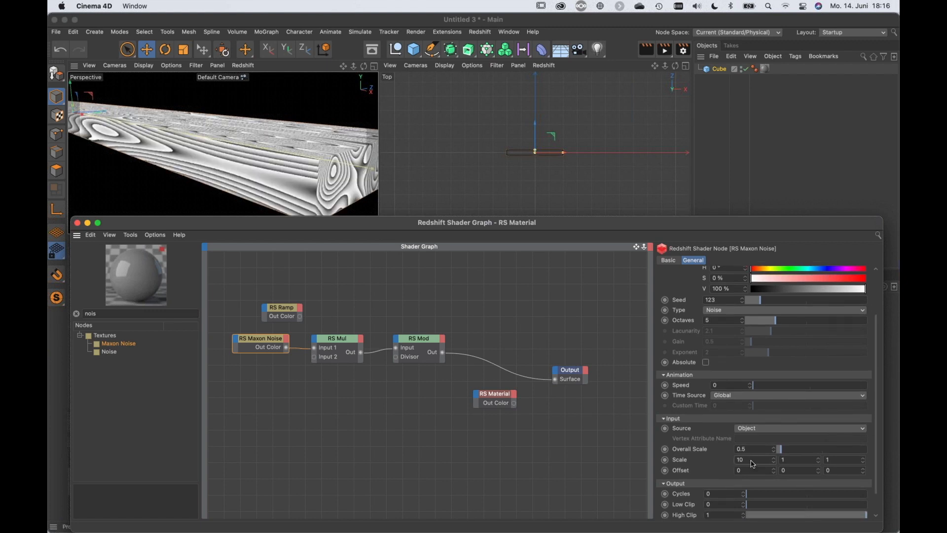
{"action": "left_click_drag", "start_coordinate": [236, 159], "coordinate": [280, 163], "text": "alt"}
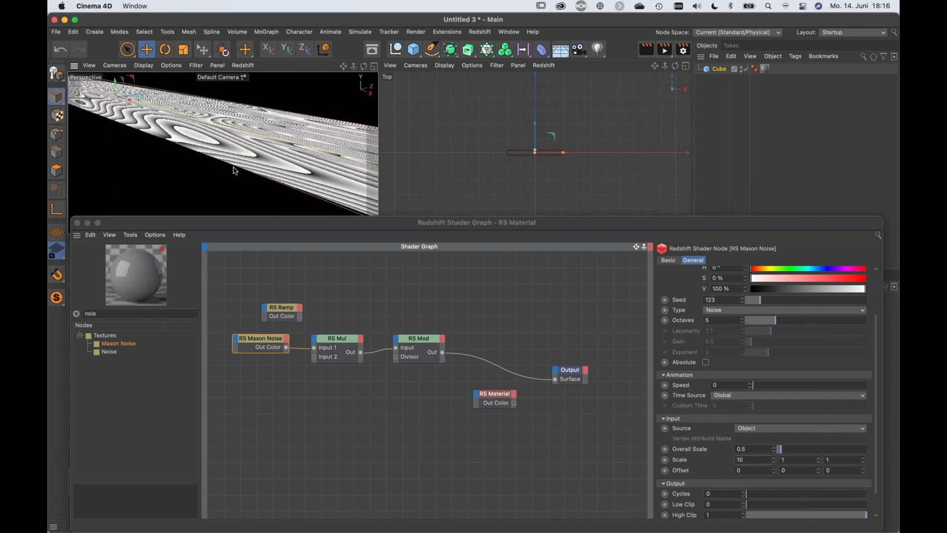